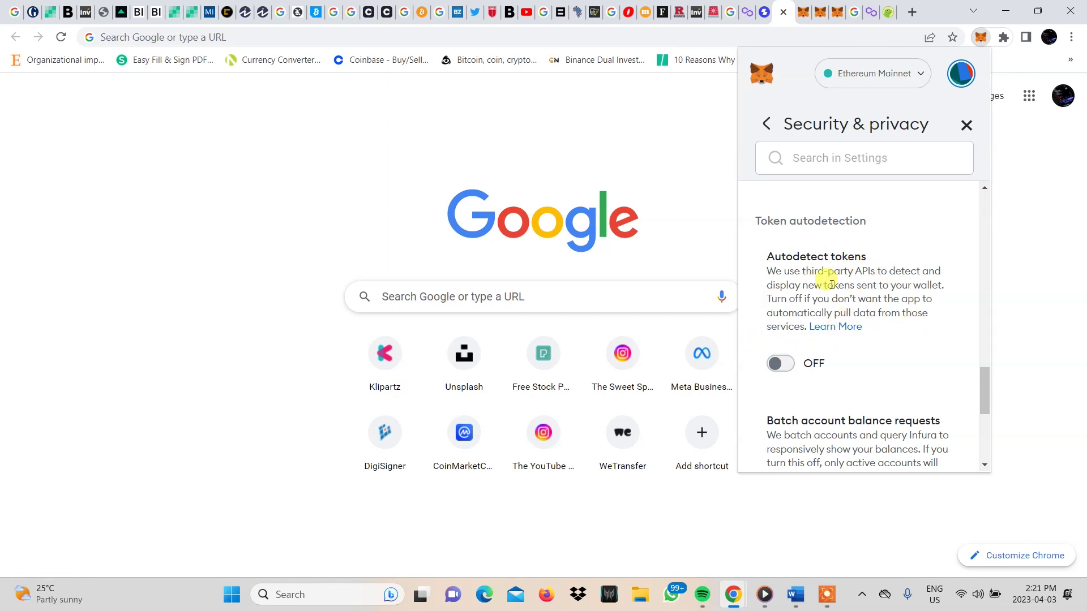
Turn on Autodetect tokens in the Security & privacy settings and leave that settings page.
left_click_drag(803, 285, 925, 280)
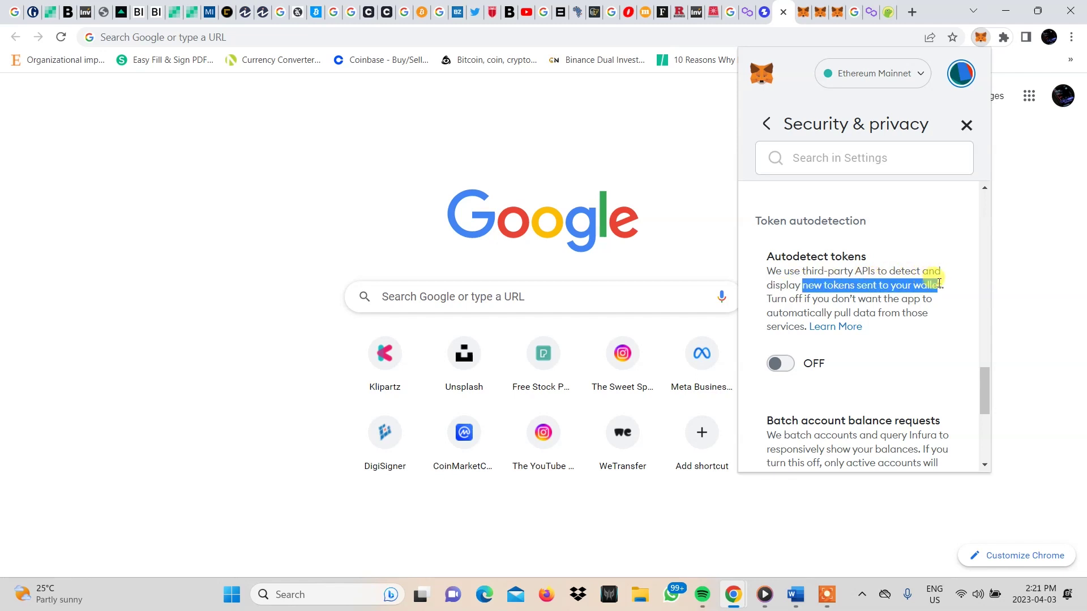
left_click(780, 365)
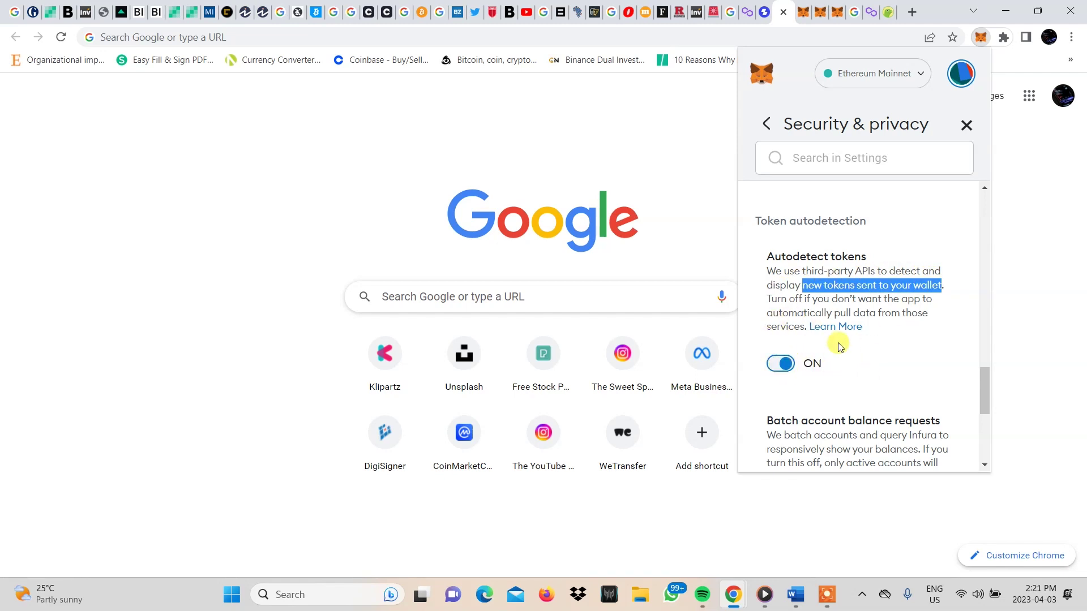
left_click(766, 124)
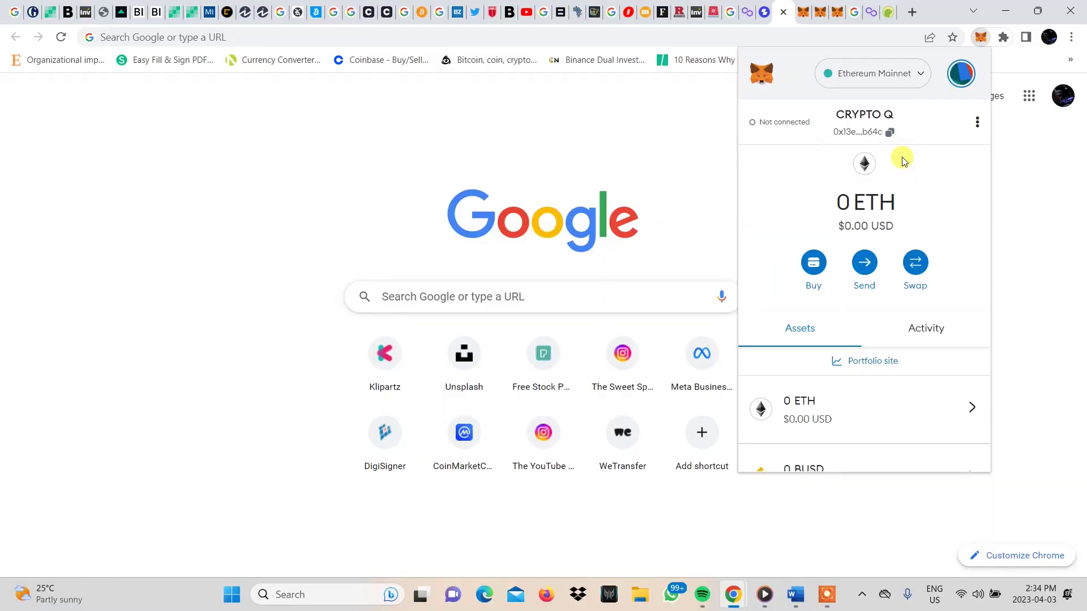
Search the importable tokens on Ethereum Mainnet for "bnb" and import Binance Coin (BNB) into the wallet.
scroll(903, 162, "down", 2)
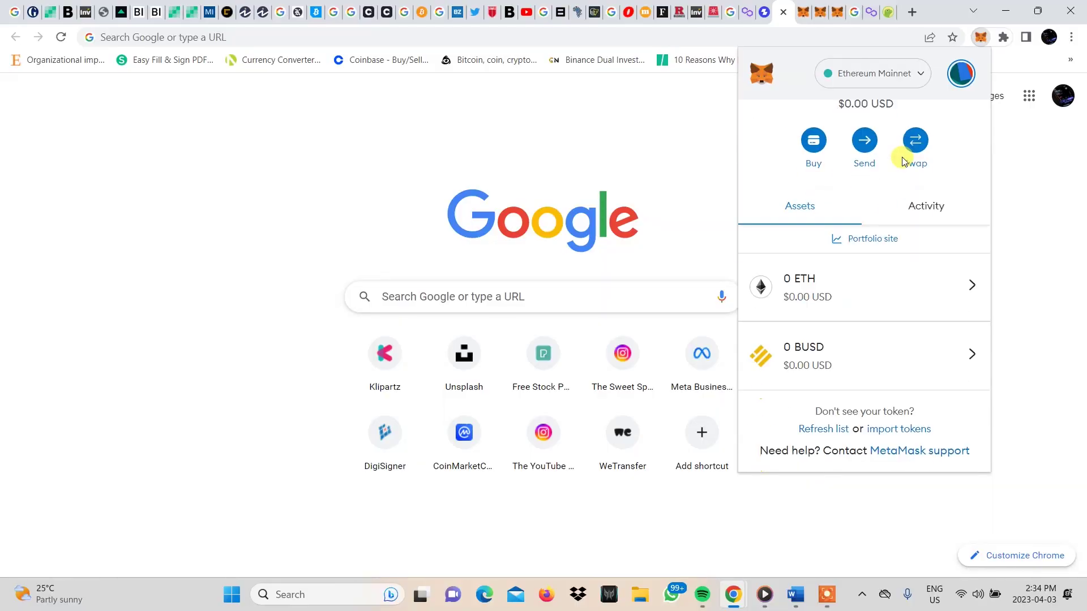
left_click(894, 430)
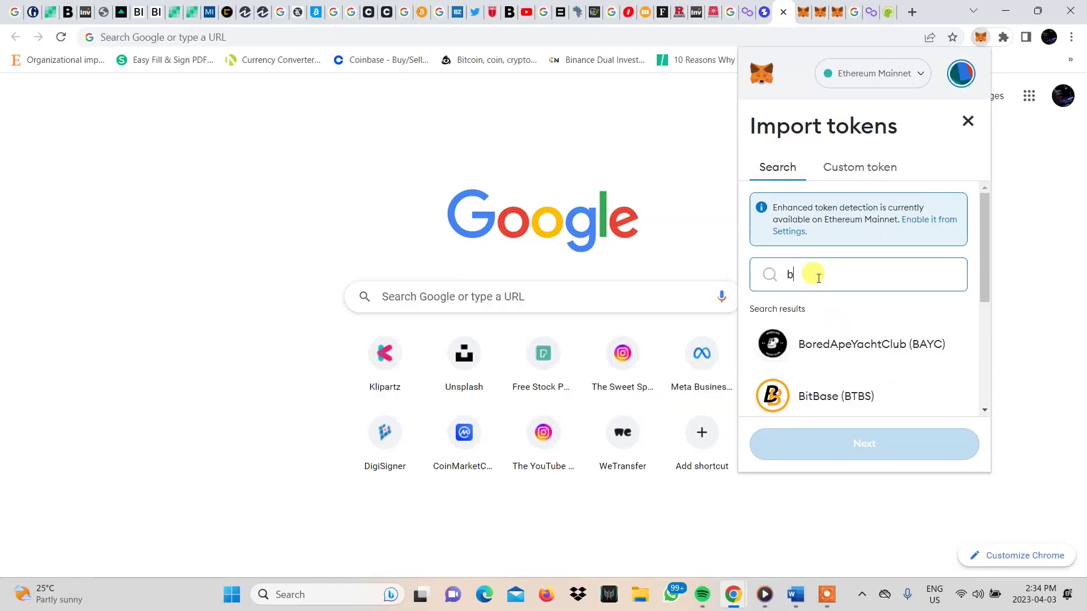
type("nb")
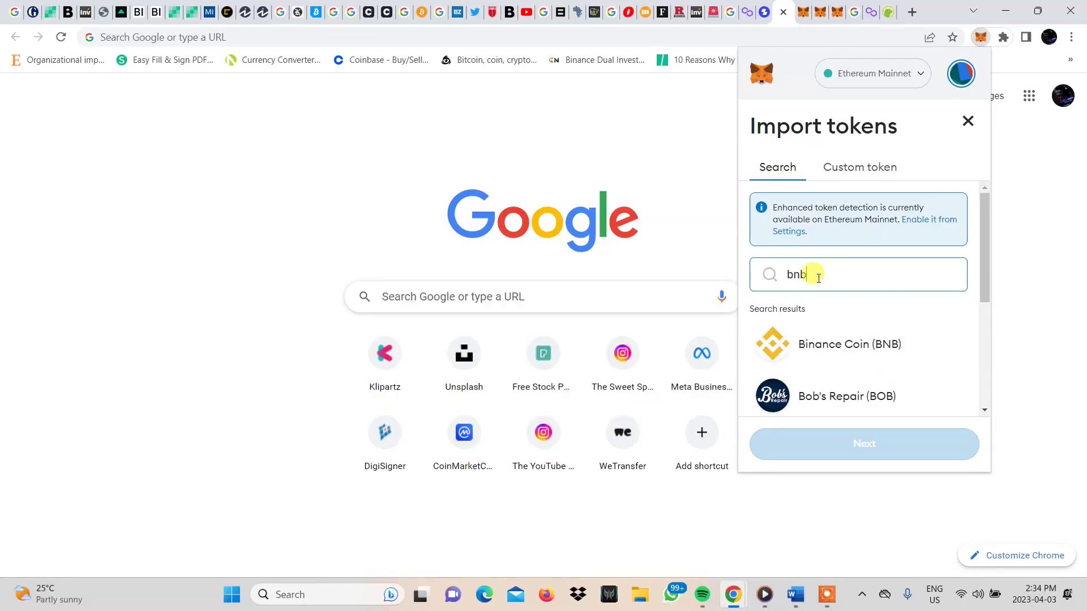
left_click(837, 346)
left_click(846, 443)
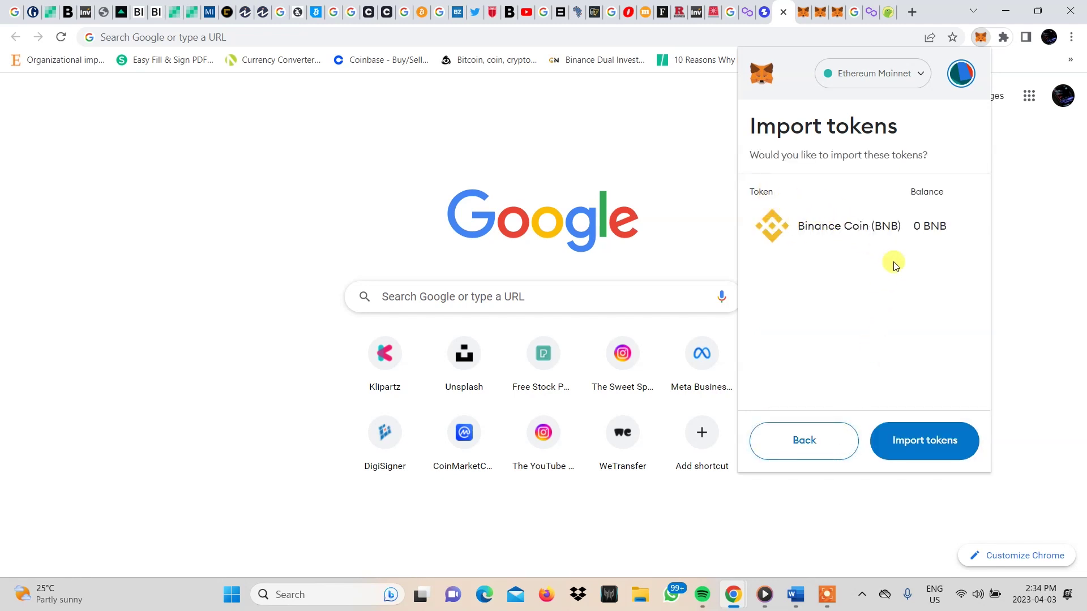
left_click(909, 445)
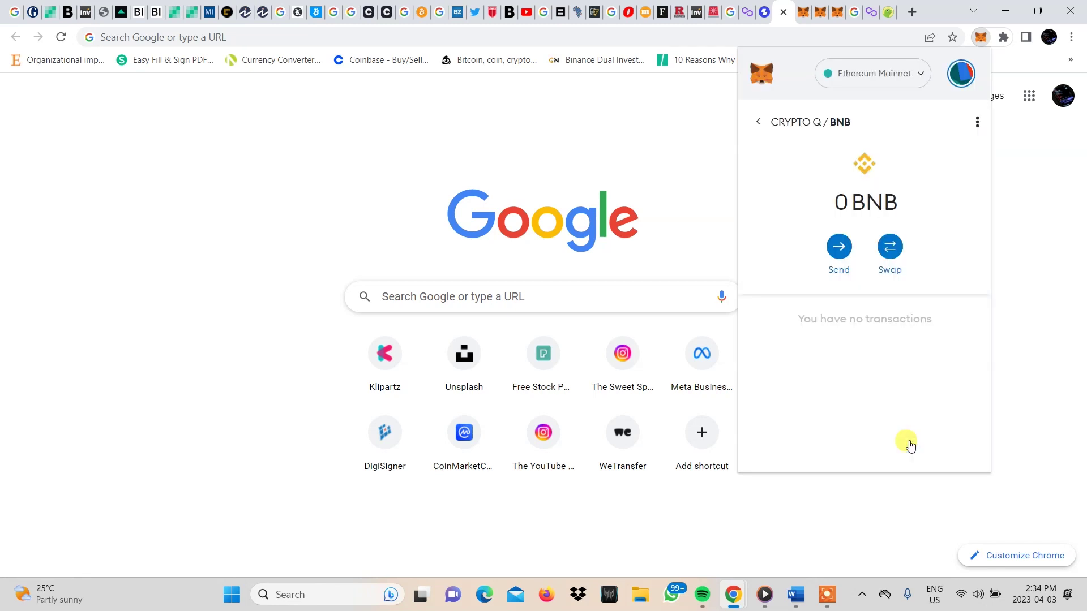
Return to the wallet's asset list and switch the network to Matic(Polygon) Mainnet.
left_click(759, 124)
scroll(859, 267, "down", 3)
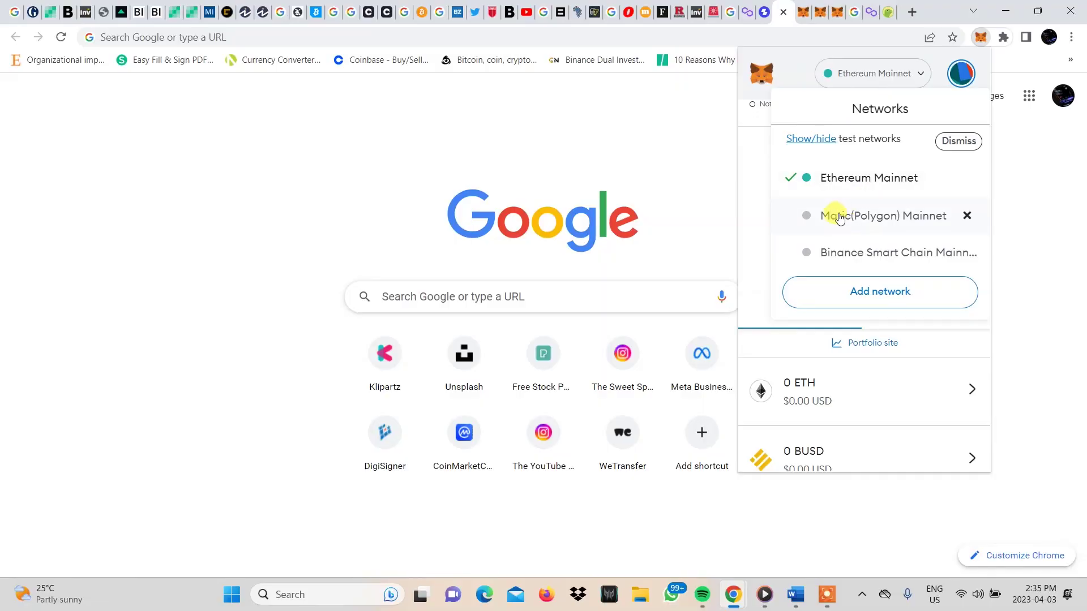
left_click(840, 217)
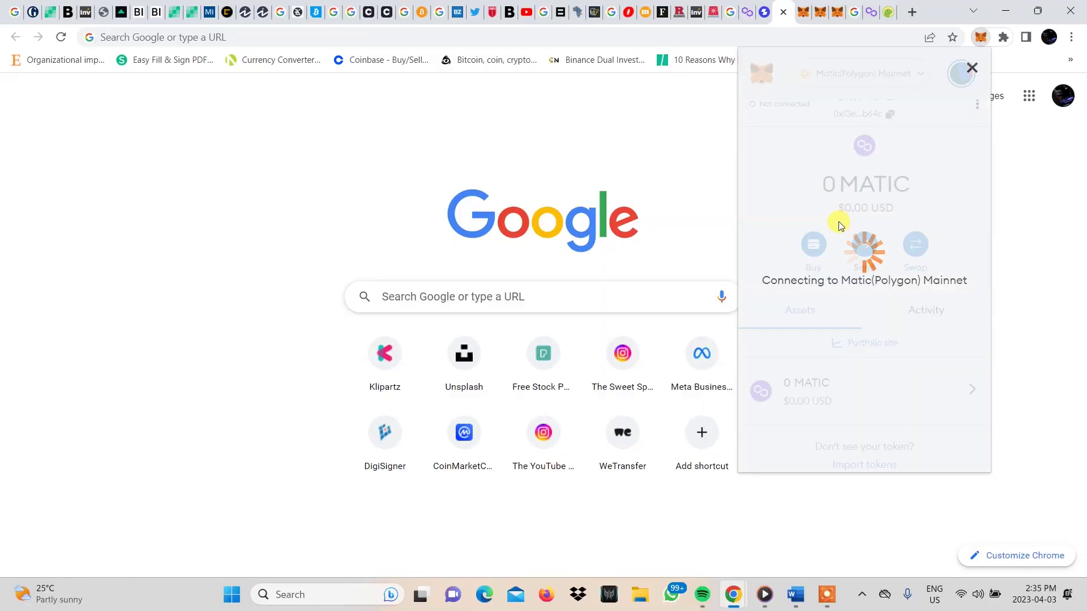
scroll(847, 323, "down", 1)
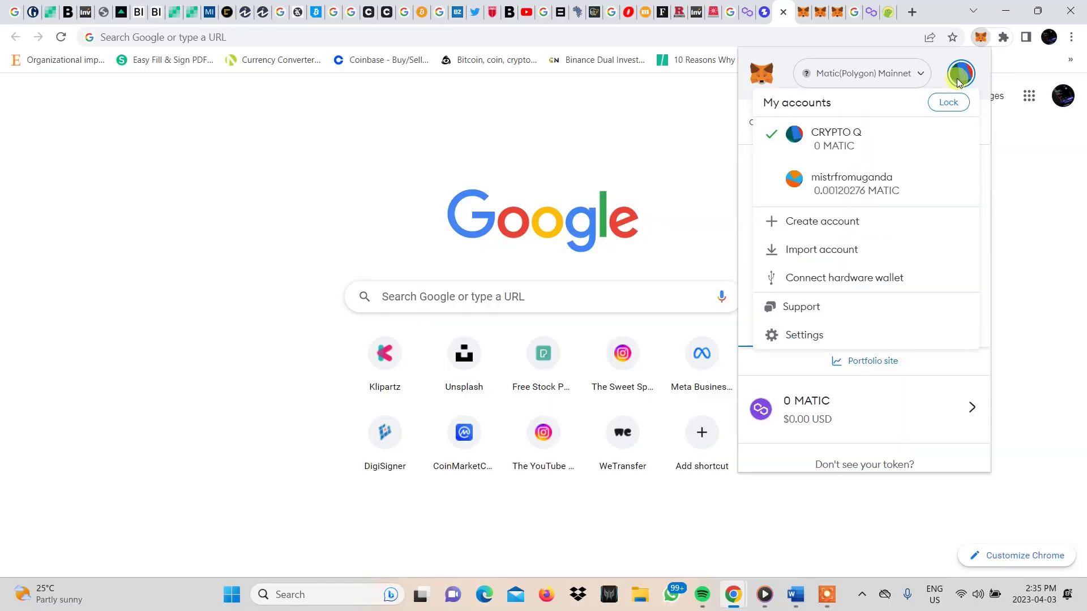
Enable Autodetect tokens in Security & privacy for the Matic(Polygon) Mainnet network and close the settings.
left_click(815, 334)
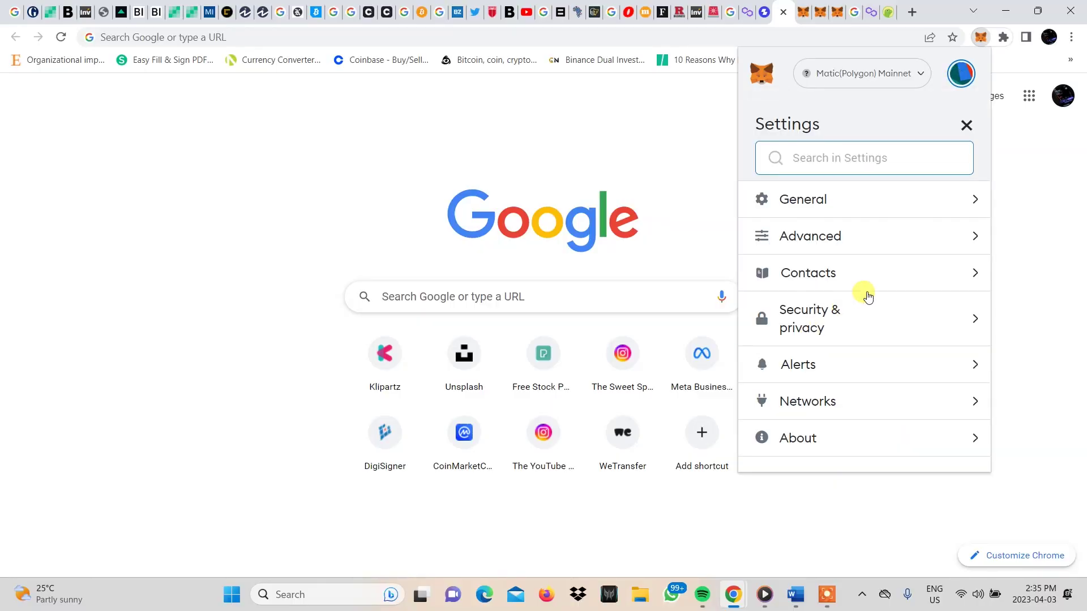
left_click(820, 315)
scroll(857, 380, "down", 15)
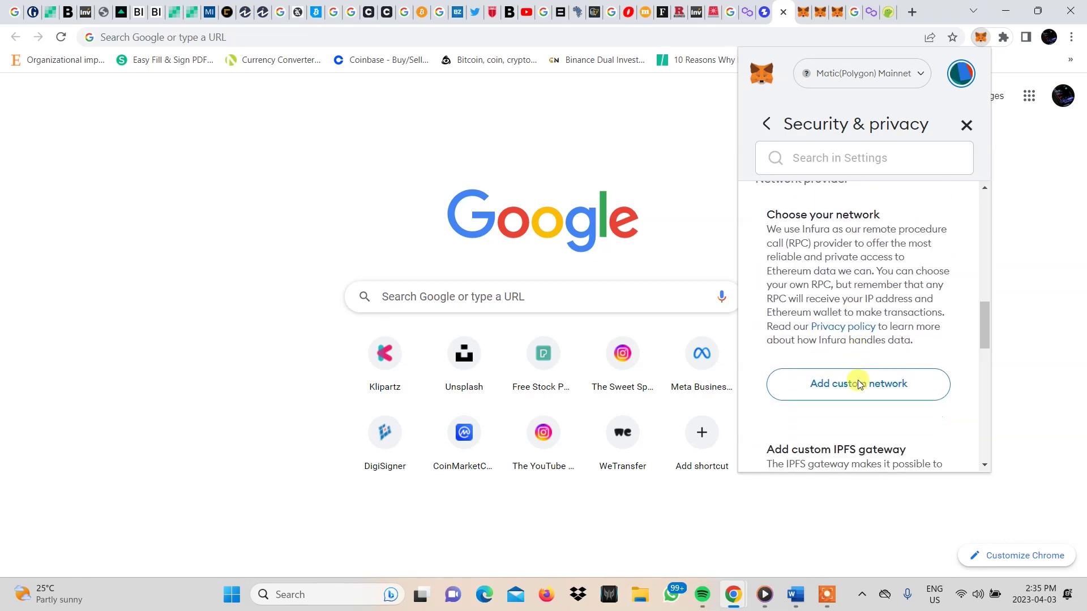
scroll(857, 380, "down", 5)
scroll(858, 381, "up", 2)
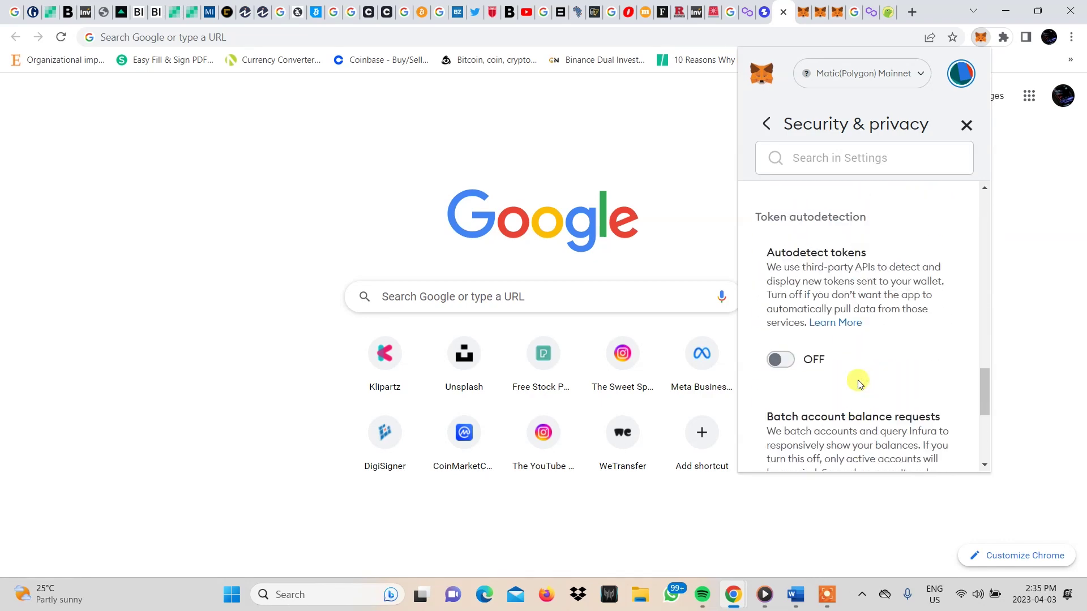
left_click(785, 361)
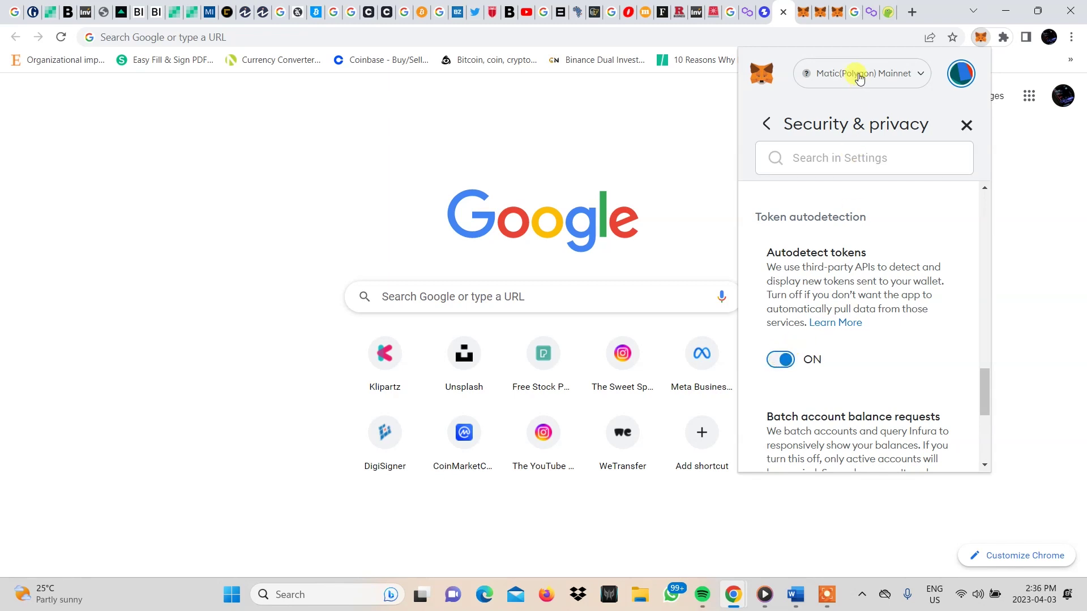
left_click(770, 124)
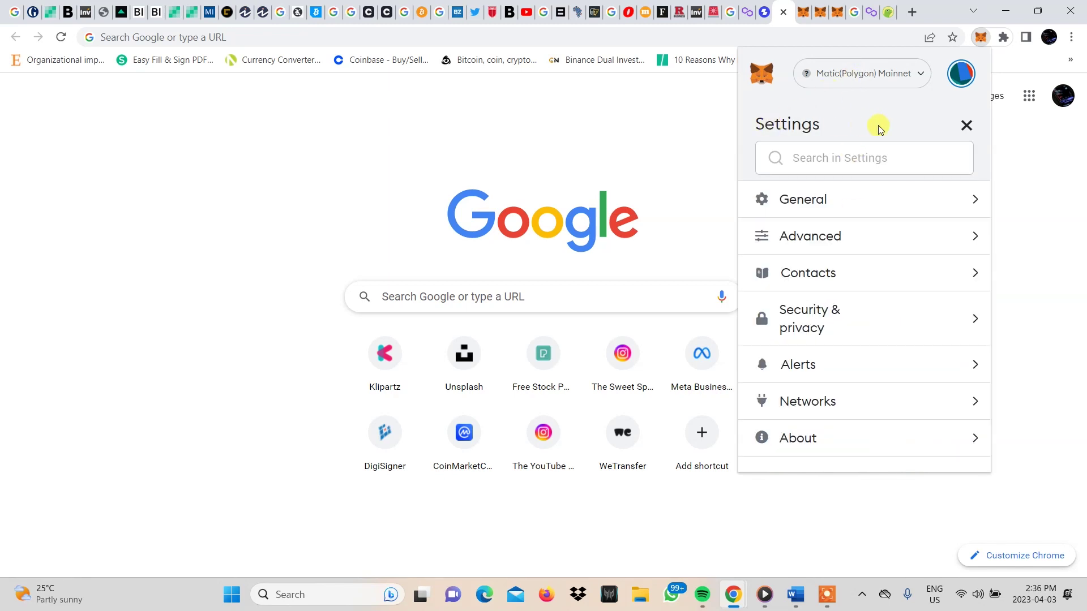
left_click(963, 126)
Open the custom token import form and examine its contract address, symbol and decimal fields.
scroll(866, 274, "down", 3)
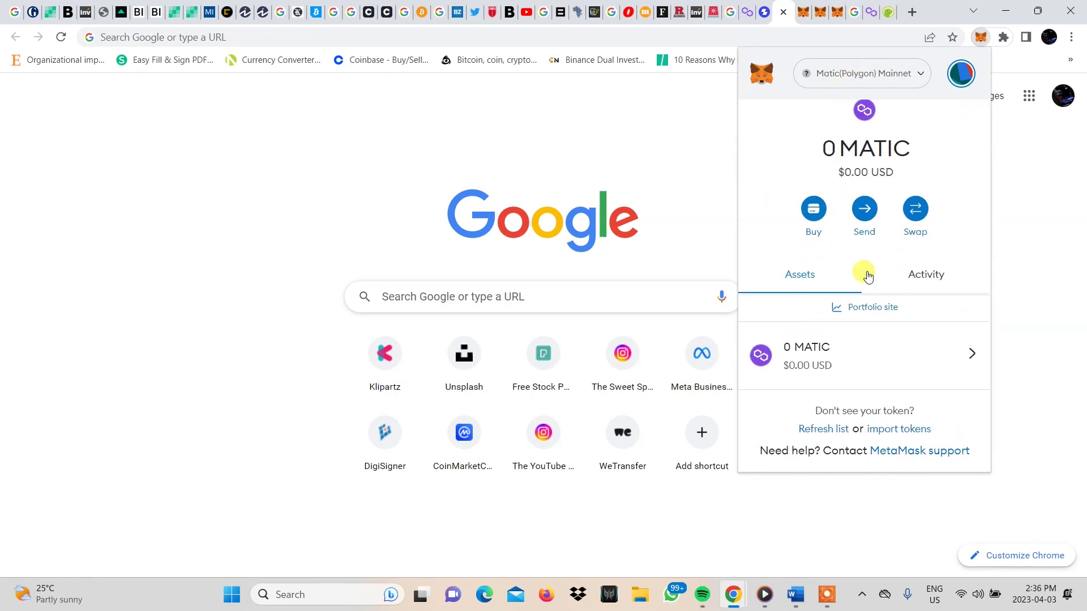
left_click(891, 430)
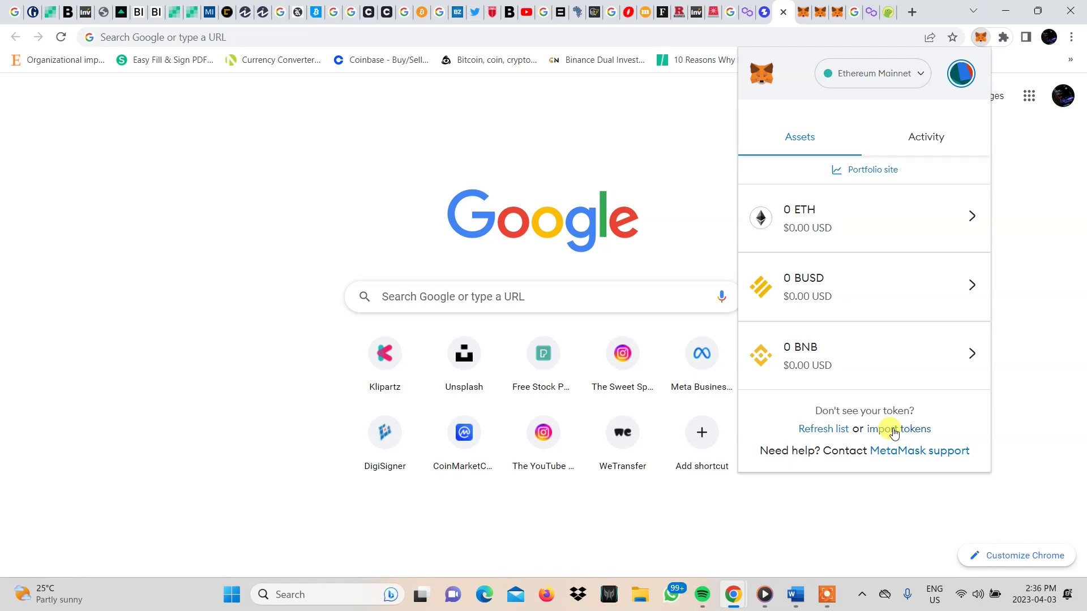
left_click(893, 431)
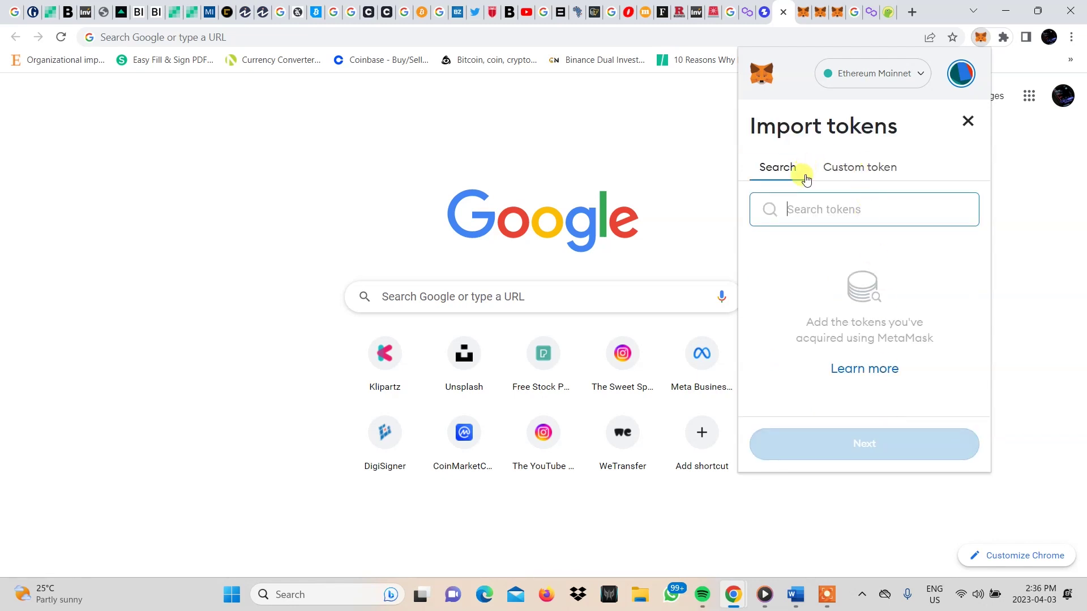
left_click(840, 173)
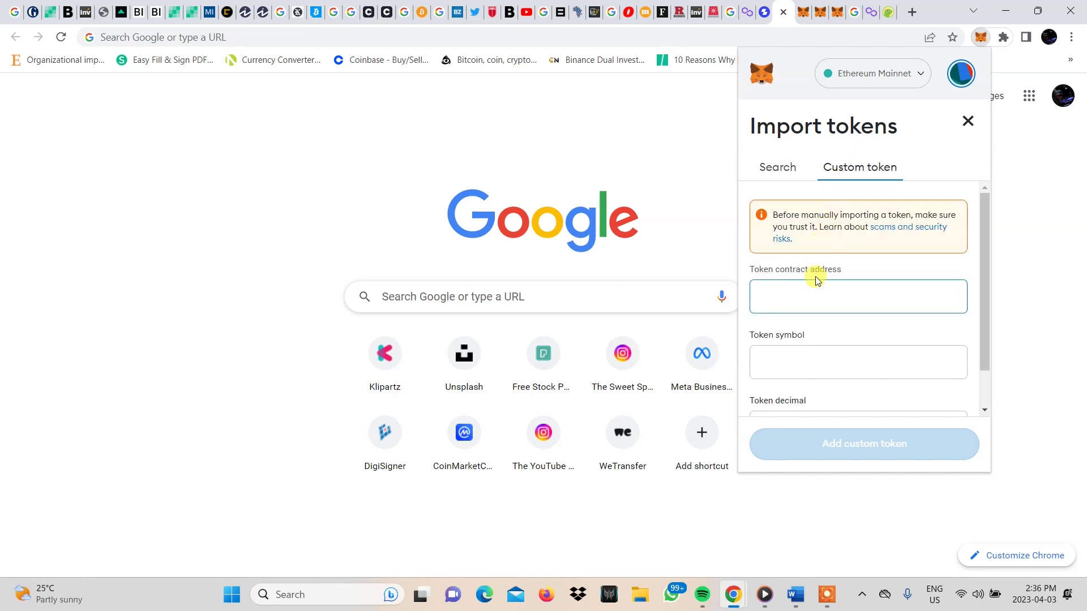
scroll(866, 300, "down", 1)
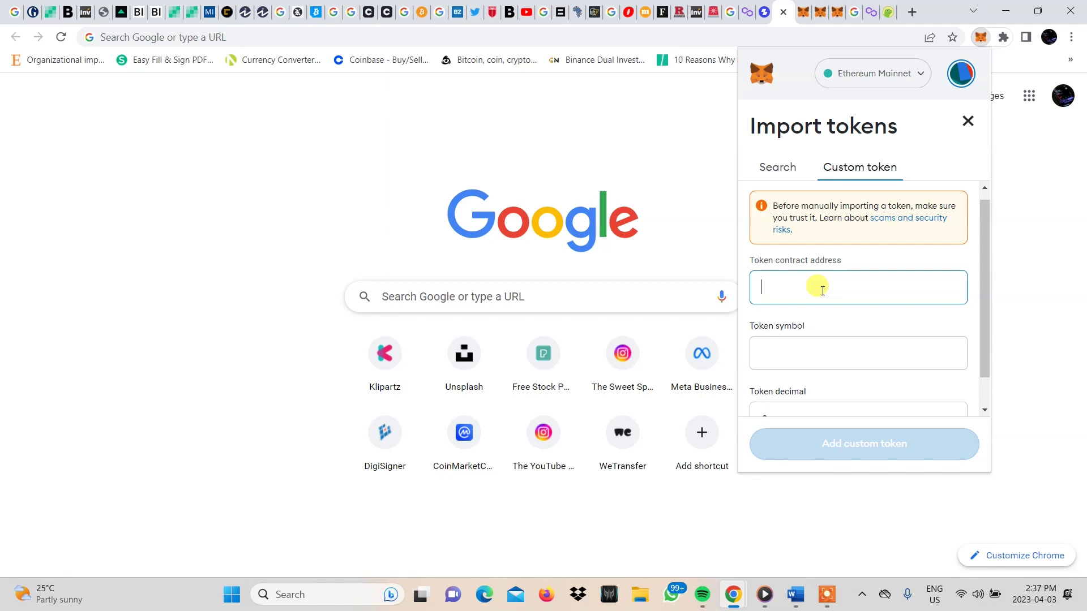
scroll(820, 291, "down", 1)
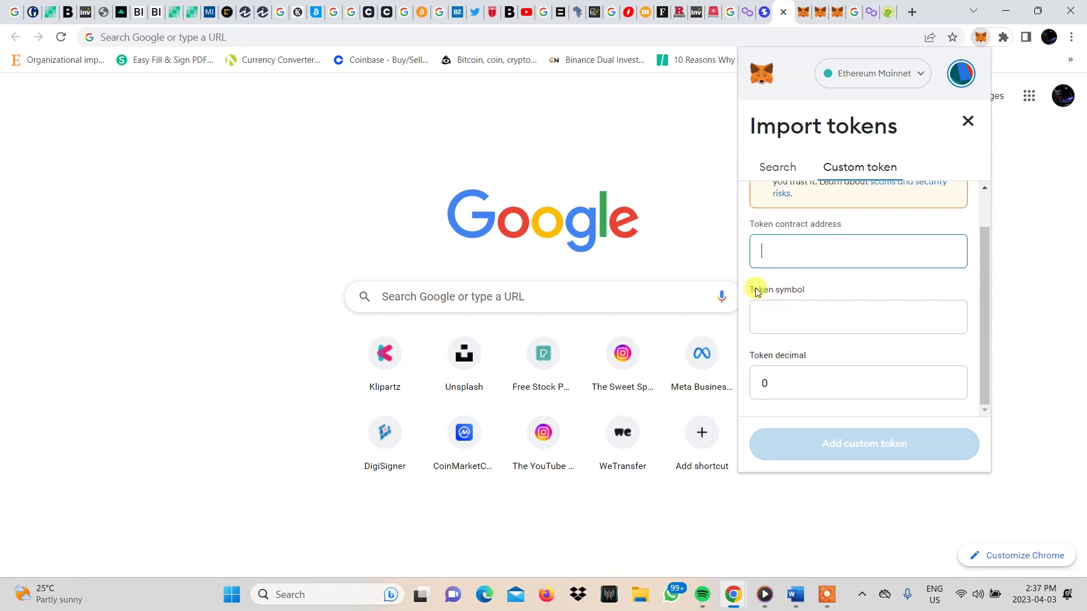
left_click(852, 259)
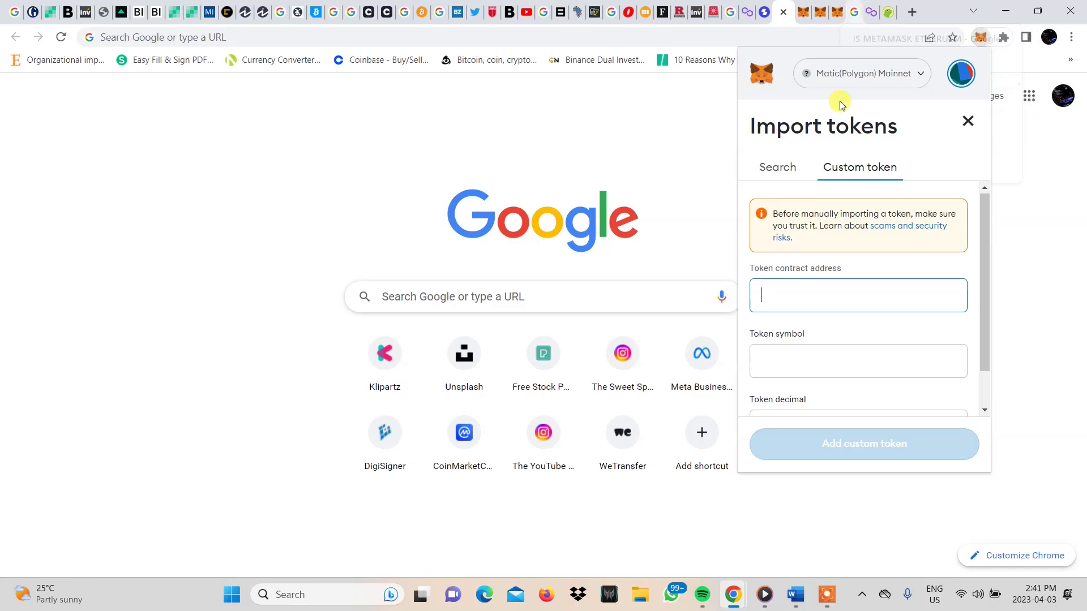
Switch to PolygonScan, search for "wrapped", open Wrapped Matic (WMATIC) and copy its contract address.
left_click(858, 12)
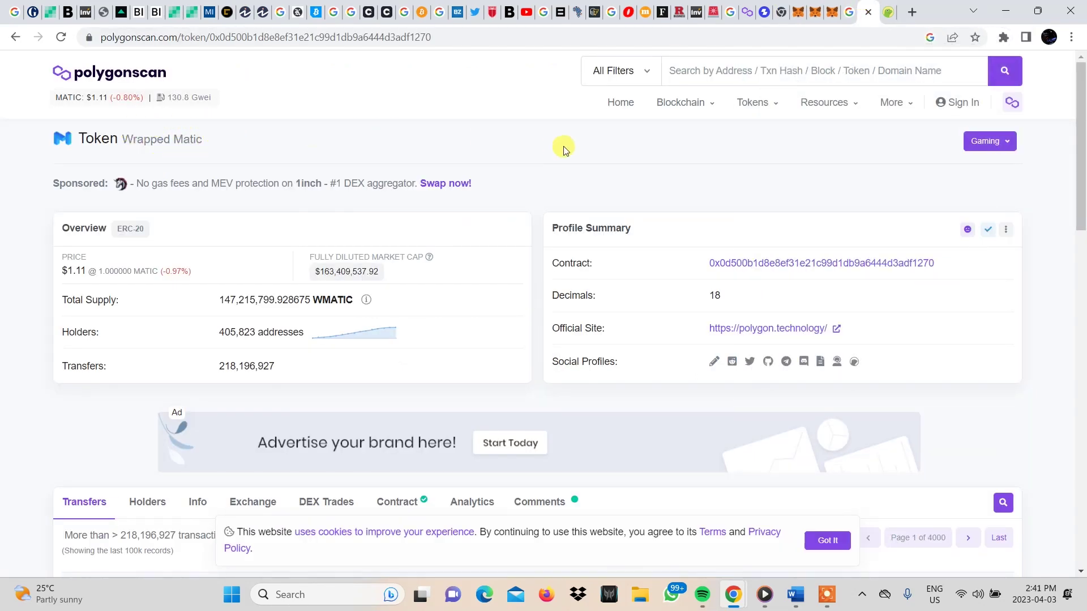
left_click(697, 72)
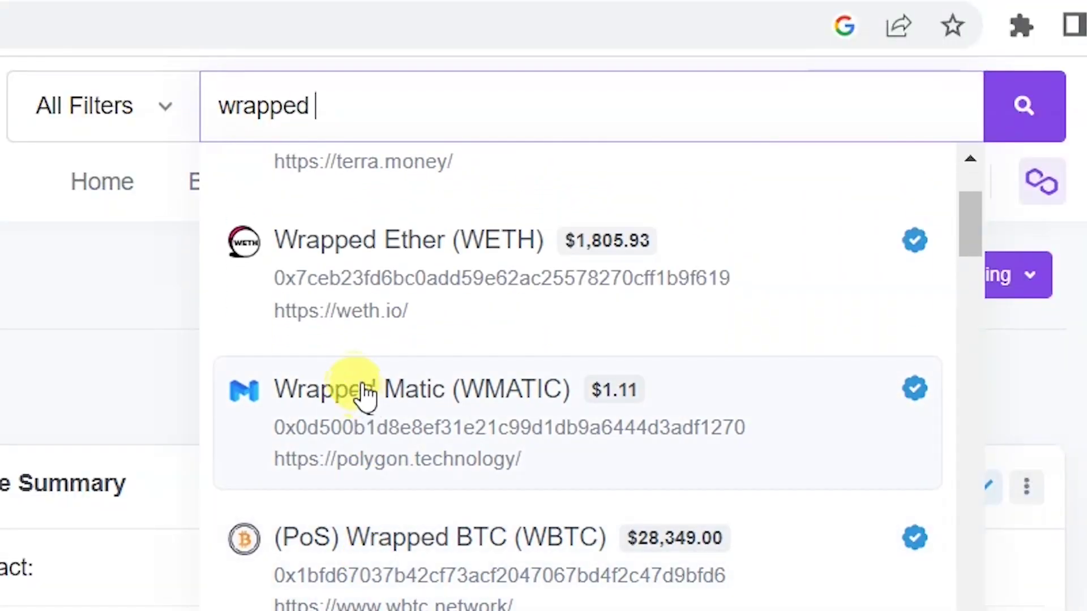
left_click(358, 380)
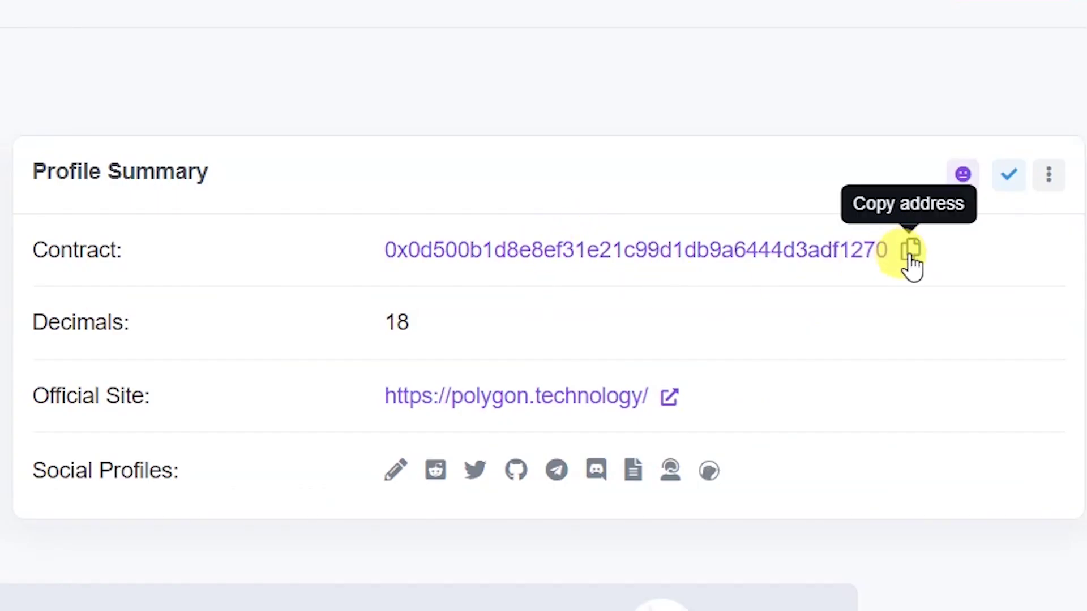
left_click(912, 251)
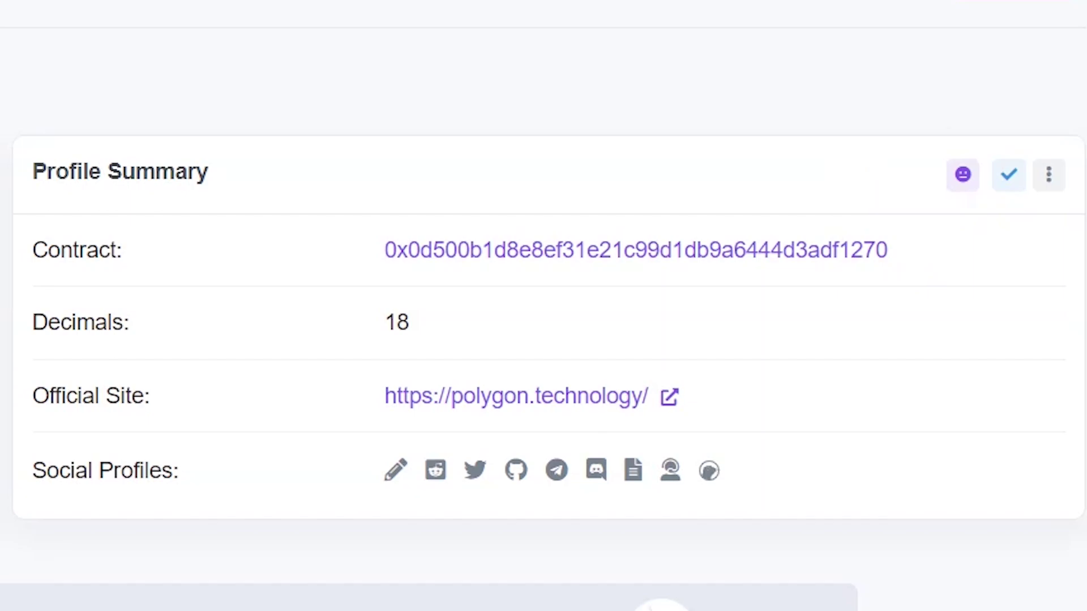
Import WMATIC into the MetaMask wallet as a custom token using the copied contract address.
left_click(981, 36)
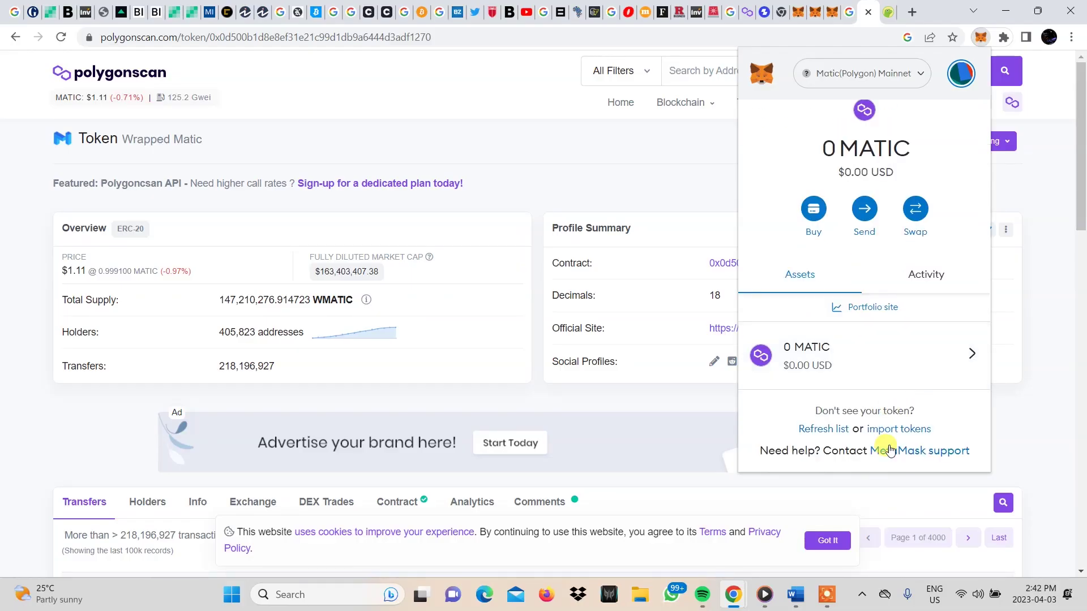
left_click(884, 430)
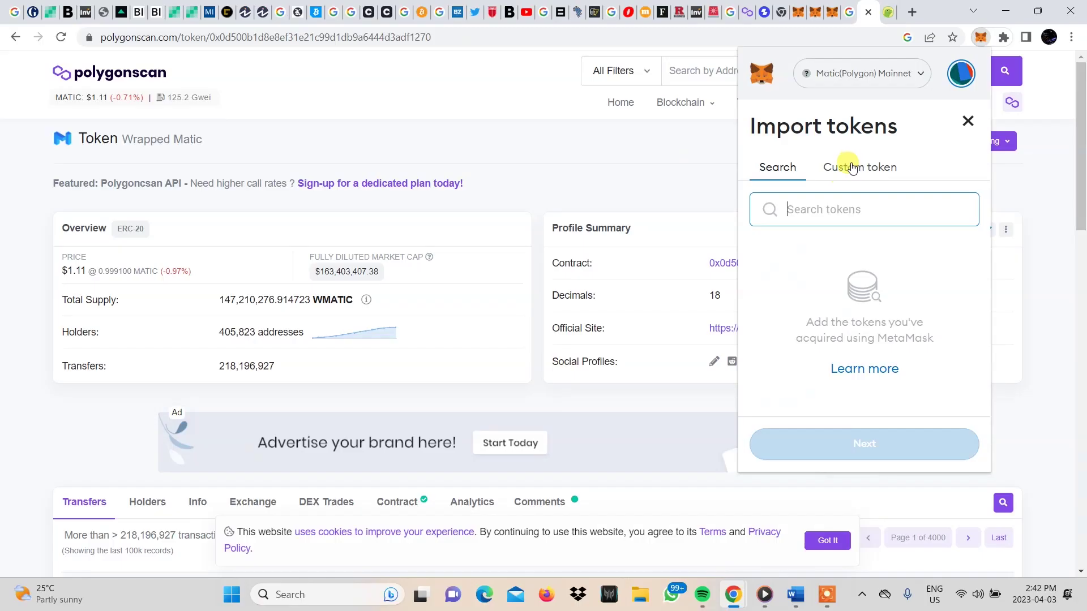
left_click(854, 169)
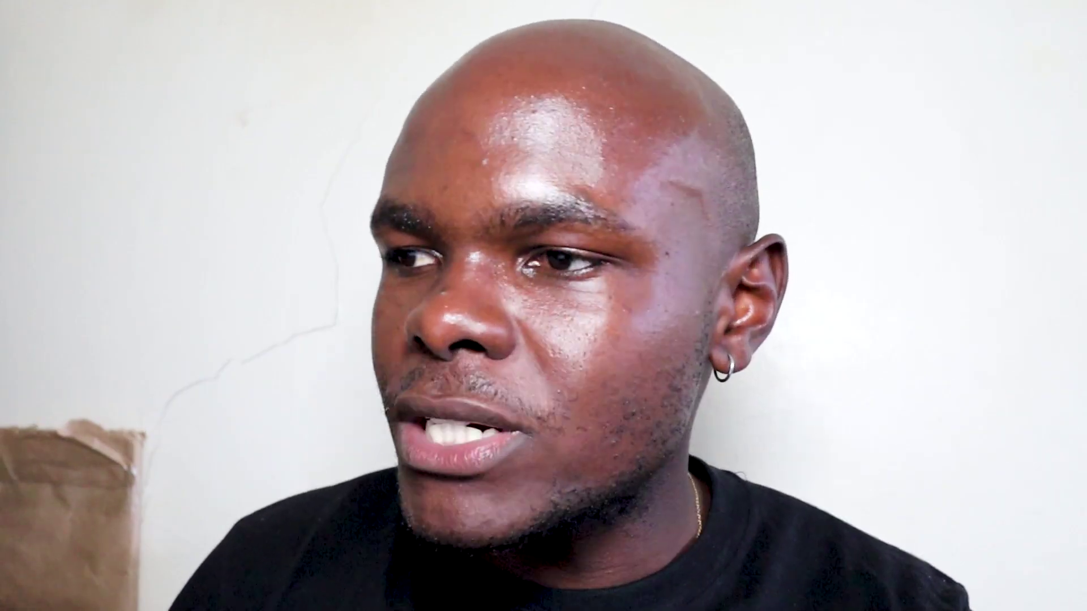
key("ctrl+v")
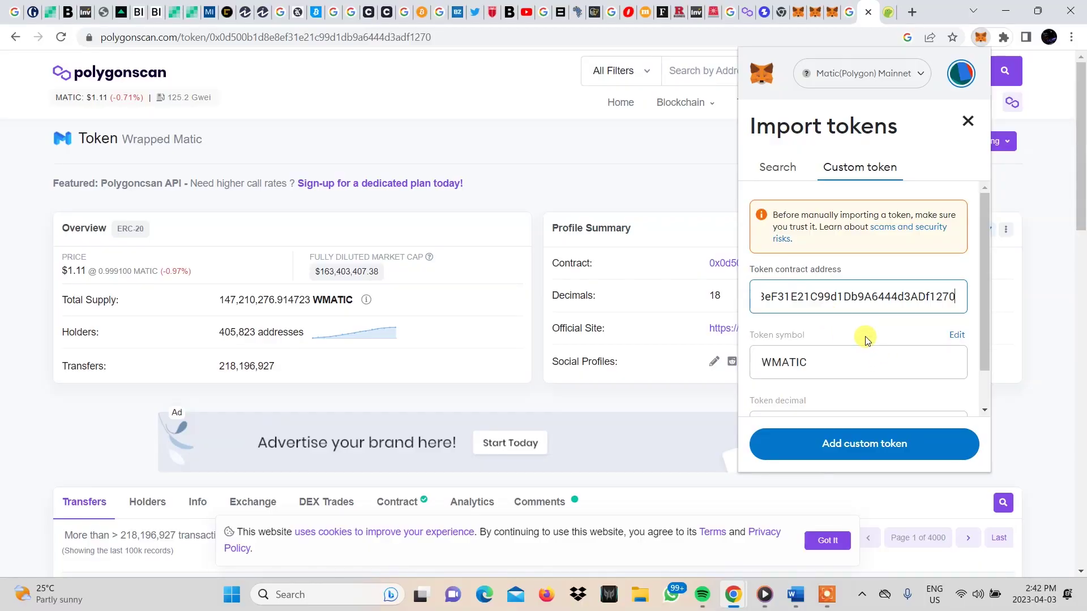
scroll(789, 355, "down", 1)
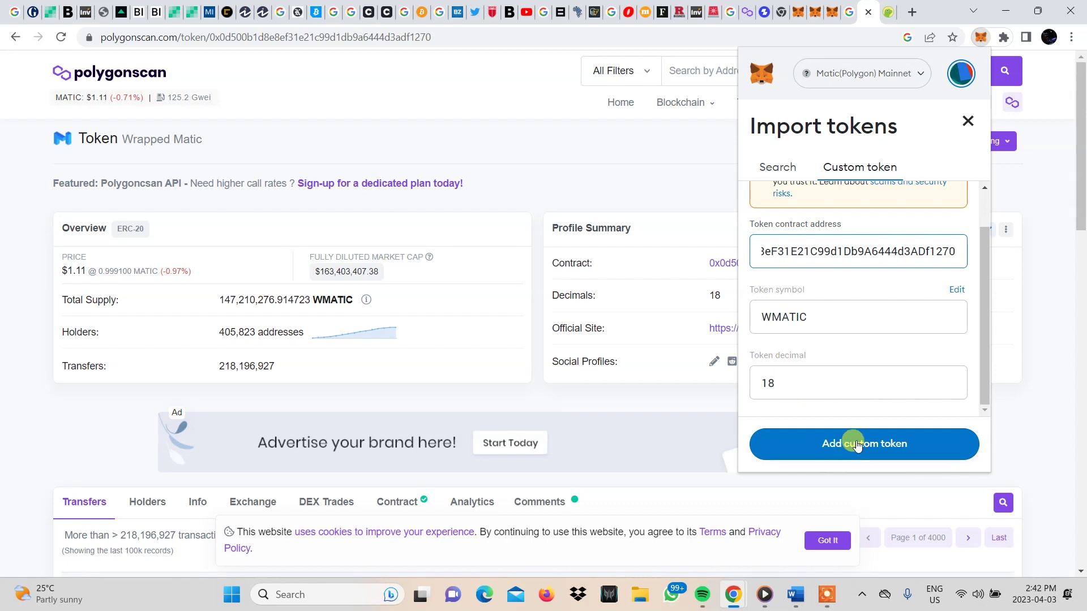
left_click(839, 444)
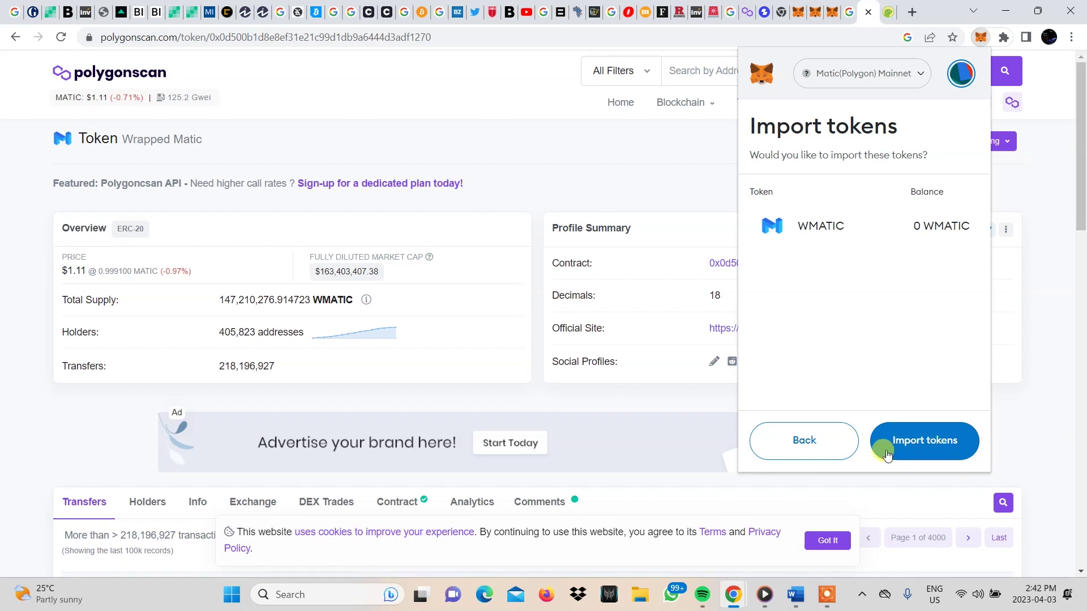
left_click(902, 440)
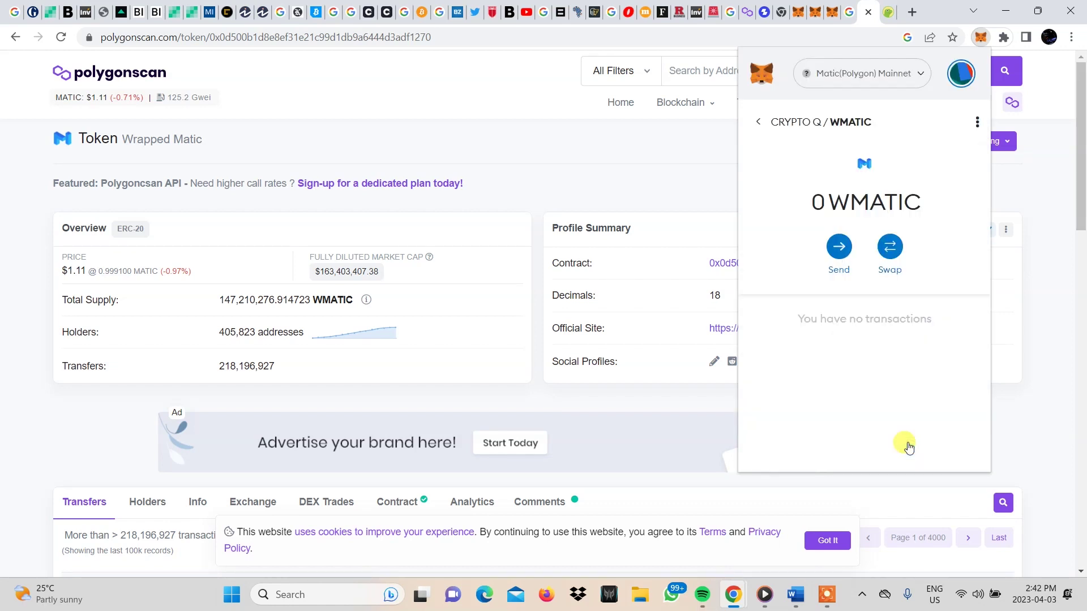